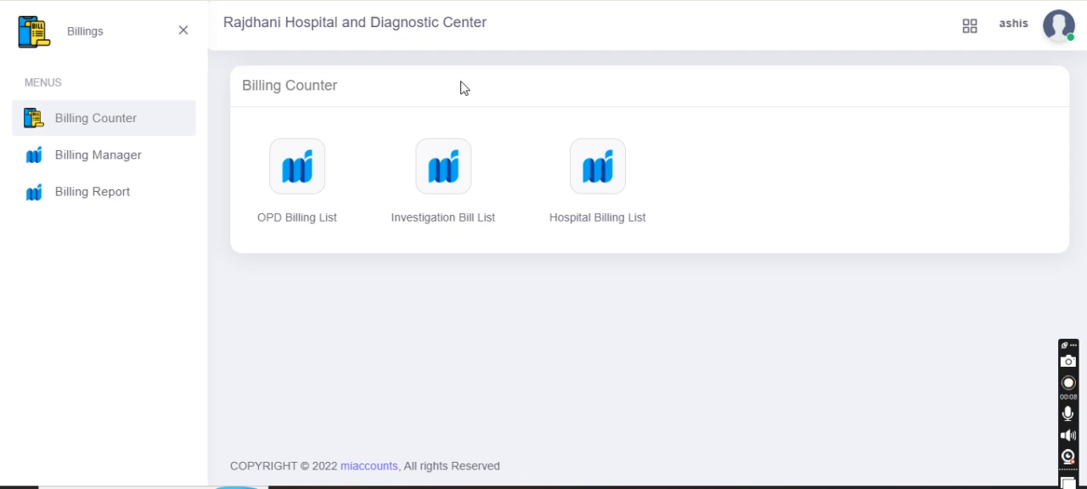
Open the investigation bill list in the Billings module's Billing Counter and start a new investigation bill.
{"action": "left_click", "coordinate": [970, 29]}
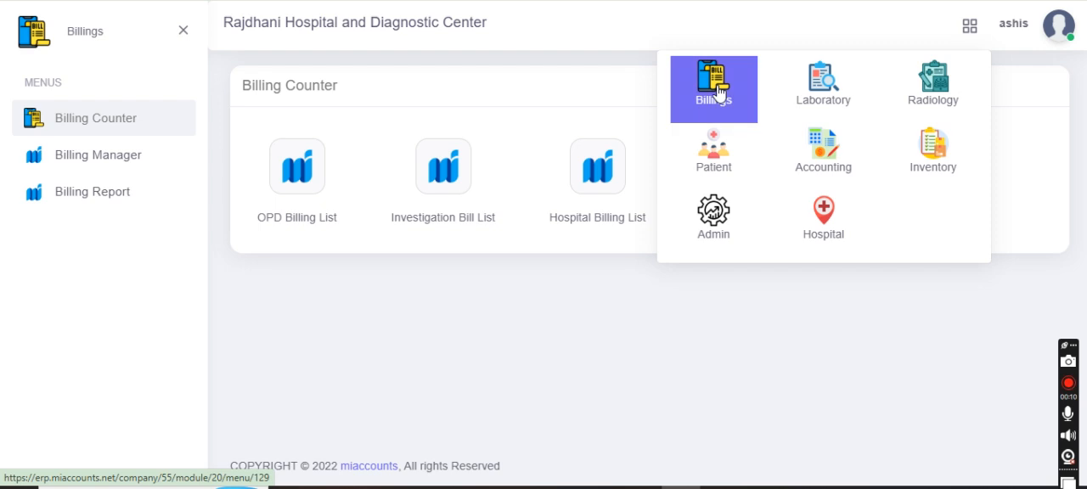
{"action": "left_click", "coordinate": [716, 90]}
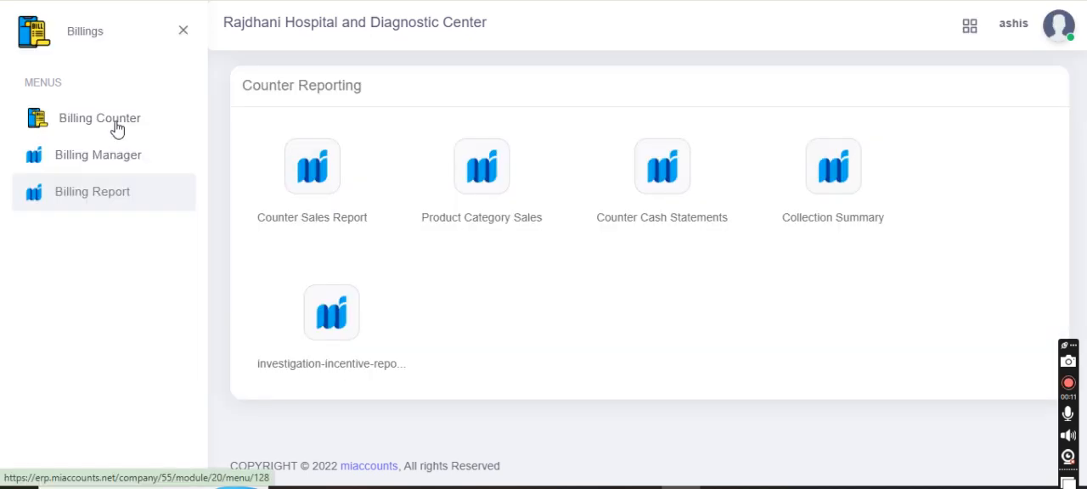
{"action": "left_click", "coordinate": [117, 125]}
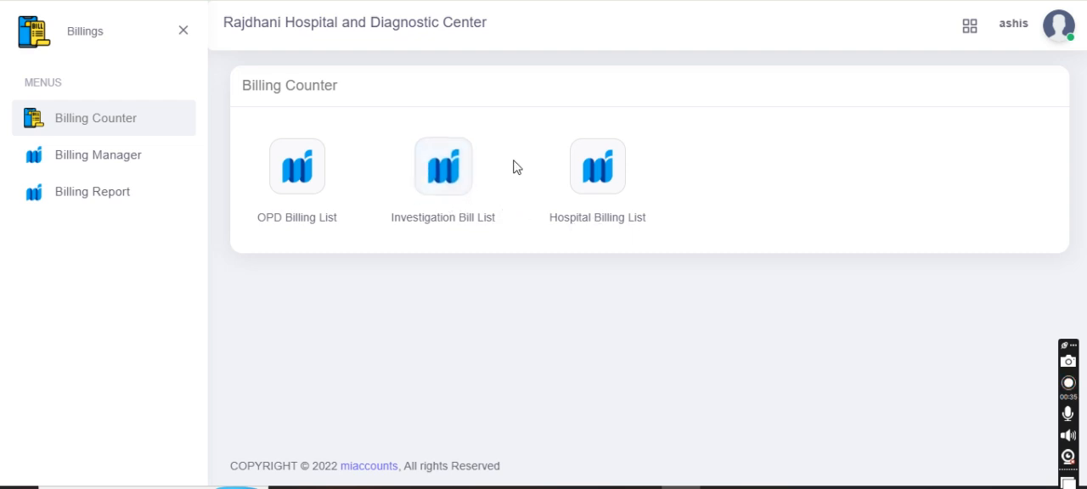
{"action": "left_click", "coordinate": [440, 171]}
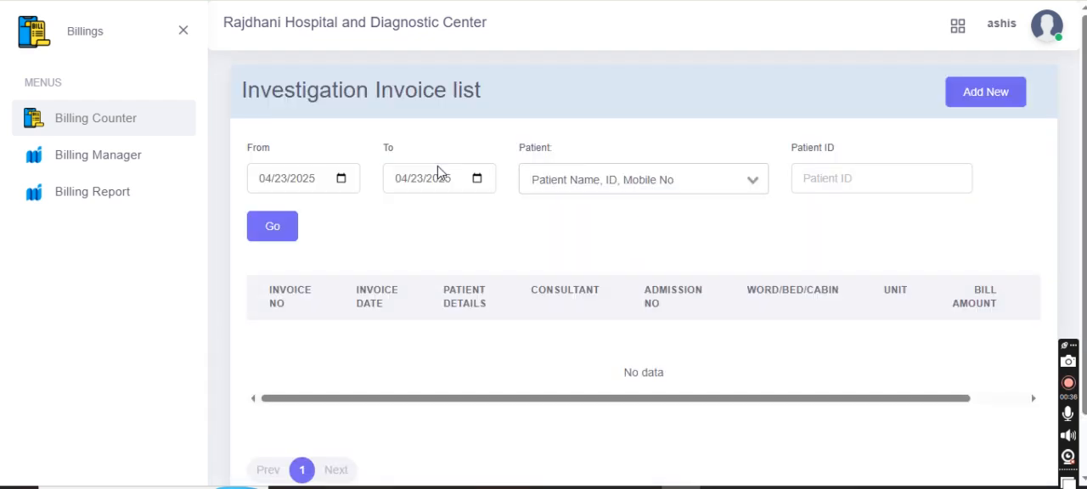
{"action": "left_click", "coordinate": [953, 93]}
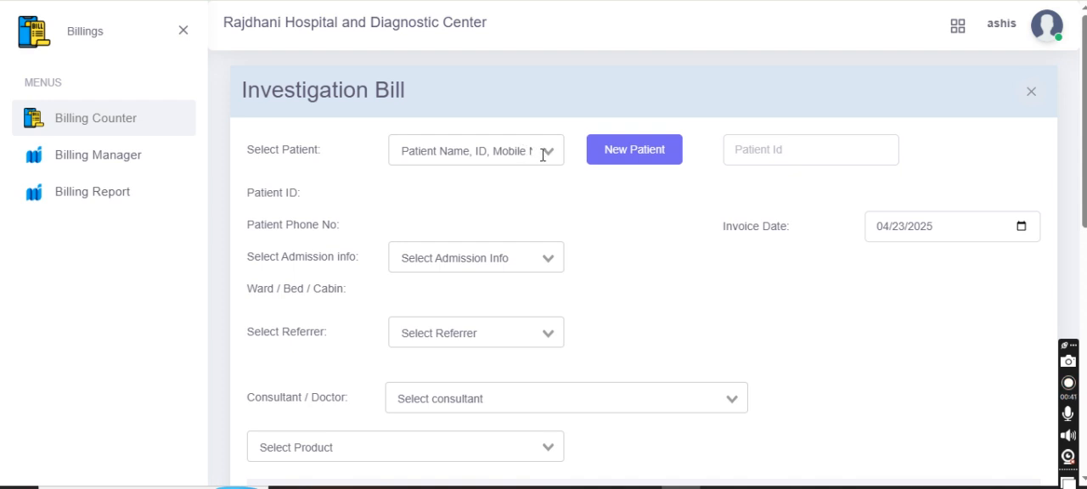
Start a new patient record from the bill and enter the patient's full name and mobile number.
{"action": "left_click", "coordinate": [546, 153]}
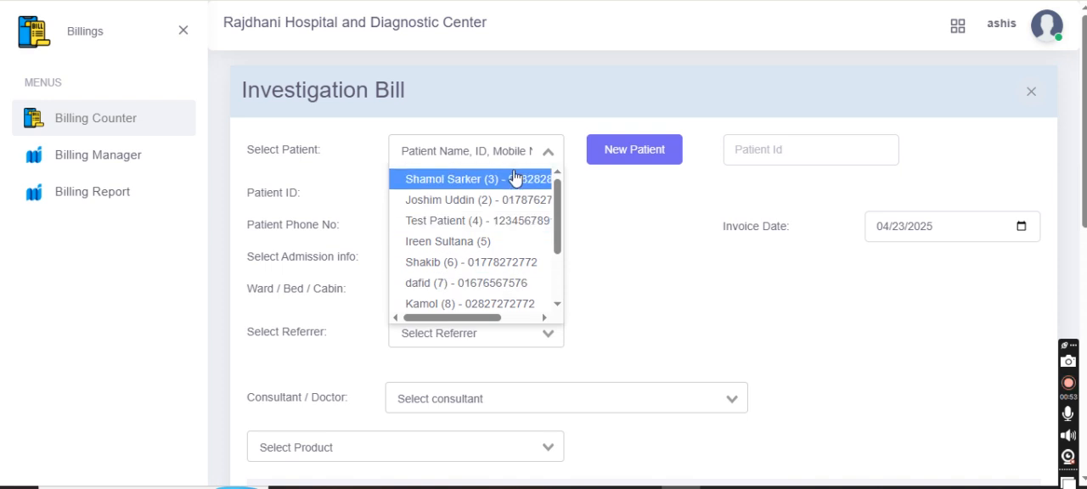
{"action": "left_click", "coordinate": [523, 80]}
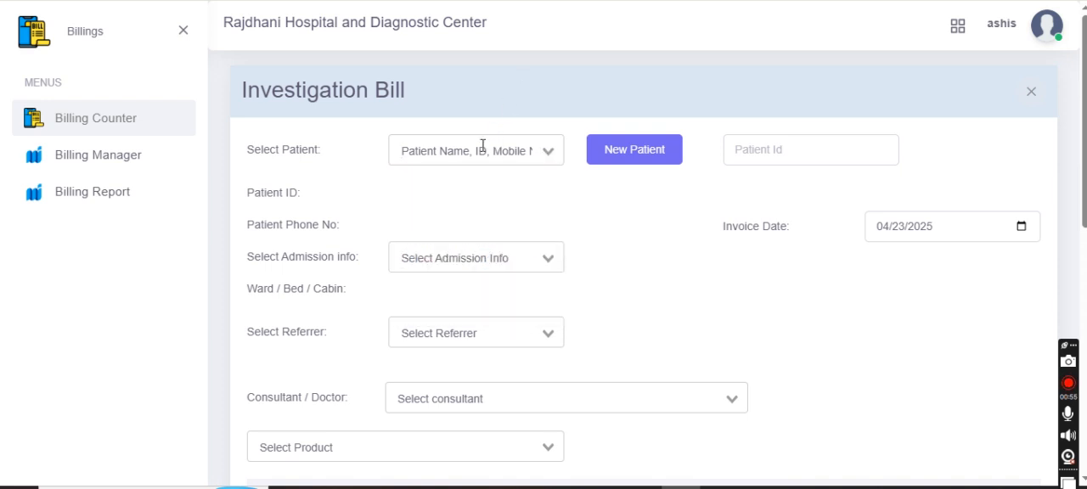
{"action": "left_click", "coordinate": [646, 156]}
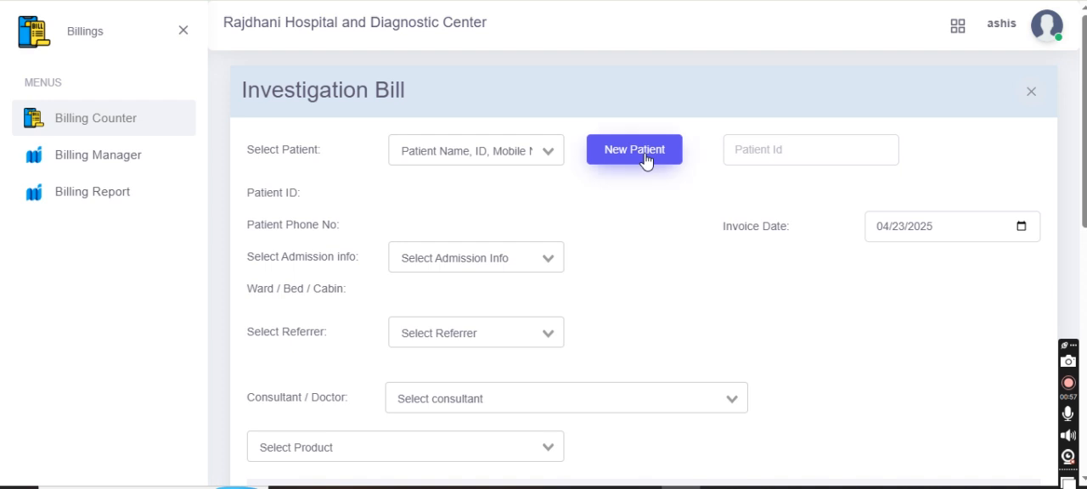
{"action": "left_click", "coordinate": [647, 156]}
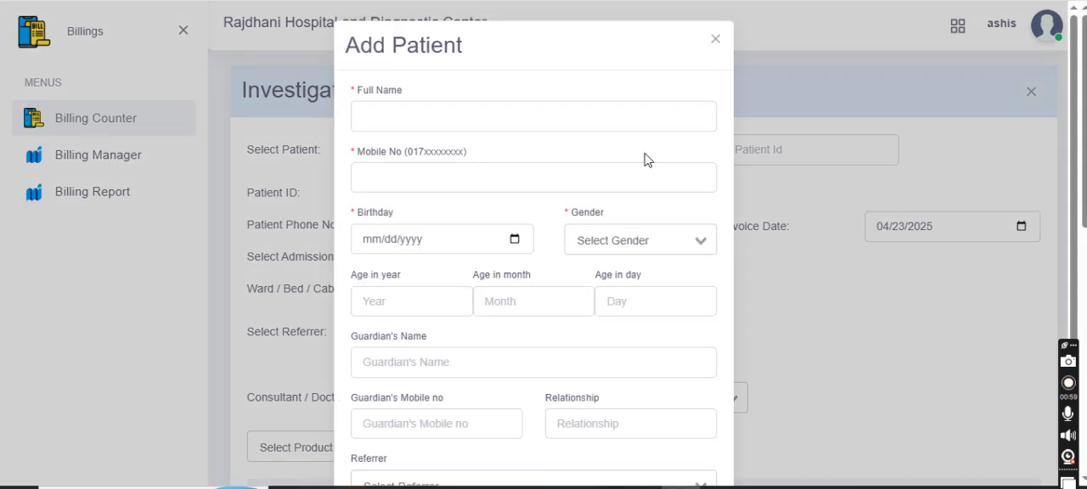
{"action": "left_click", "coordinate": [537, 118]}
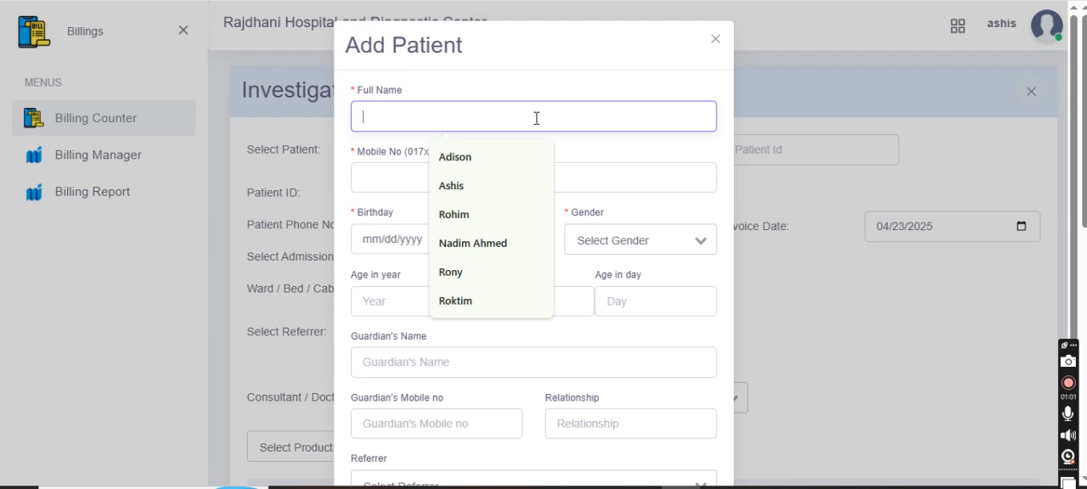
{"action": "type", "text": "Salam"}
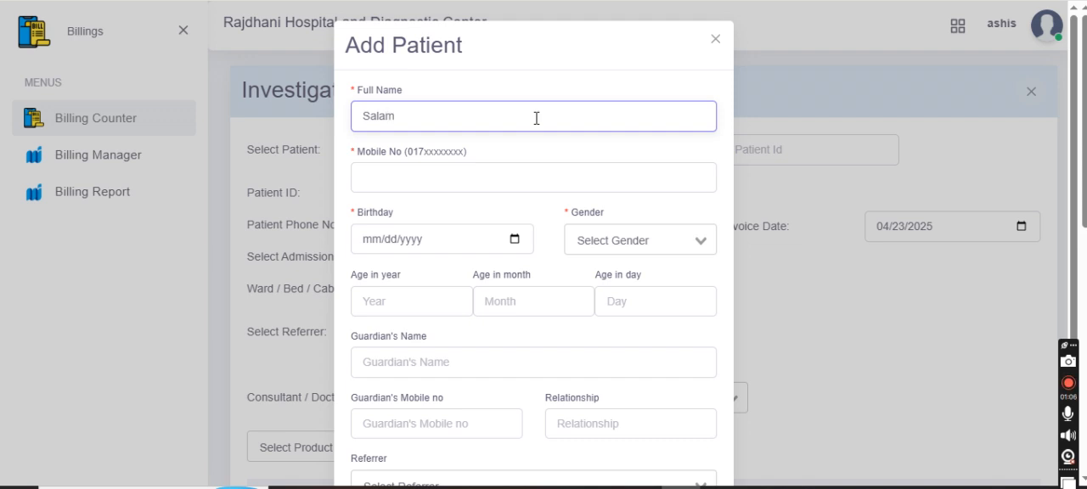
{"action": "left_click", "coordinate": [468, 177]}
{"action": "left_click", "coordinate": [475, 224]}
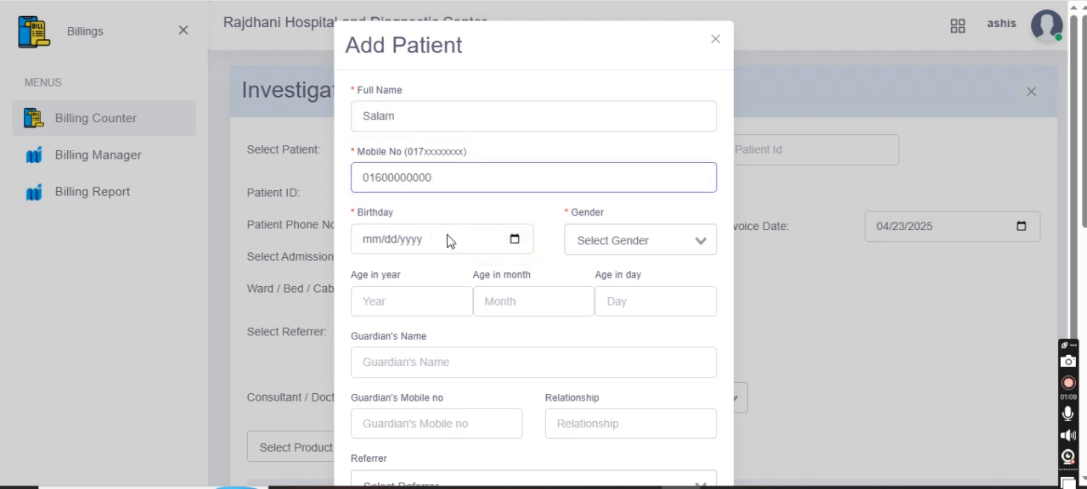
Set the new patient's age to 30 years and the gender to Male.
{"action": "left_click", "coordinate": [409, 304]}
{"action": "left_click", "coordinate": [410, 400]}
{"action": "left_click", "coordinate": [633, 235]}
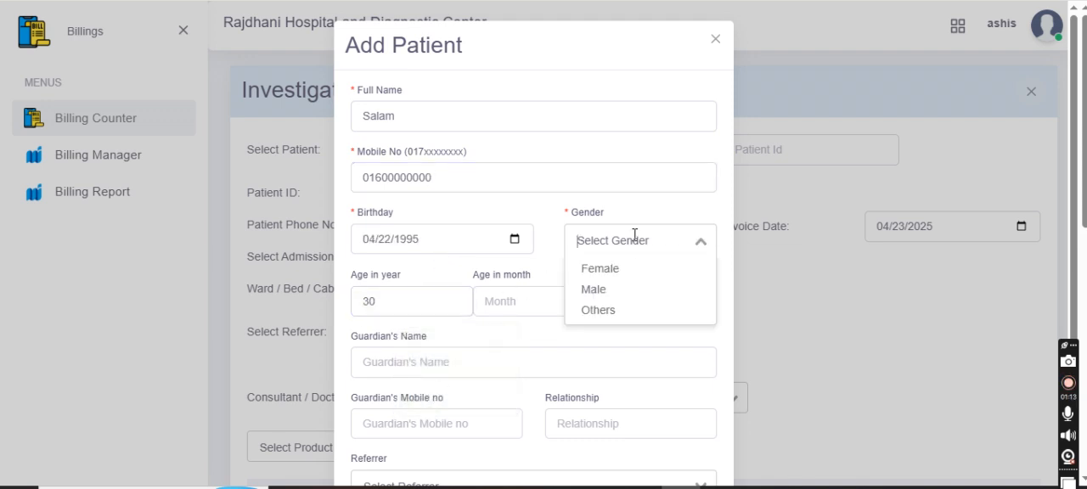
{"action": "left_click", "coordinate": [630, 289]}
Choose the first listed doctor as the new patient's referrer and submit the patient record.
{"action": "scroll", "coordinate": [481, 292], "scroll_direction": "down", "scroll_amount": 2}
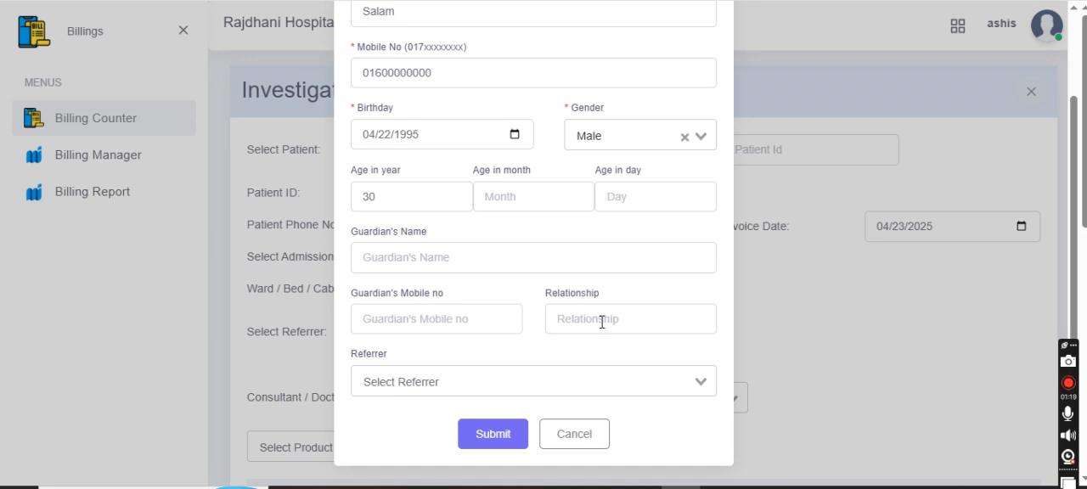
{"action": "left_click", "coordinate": [431, 382]}
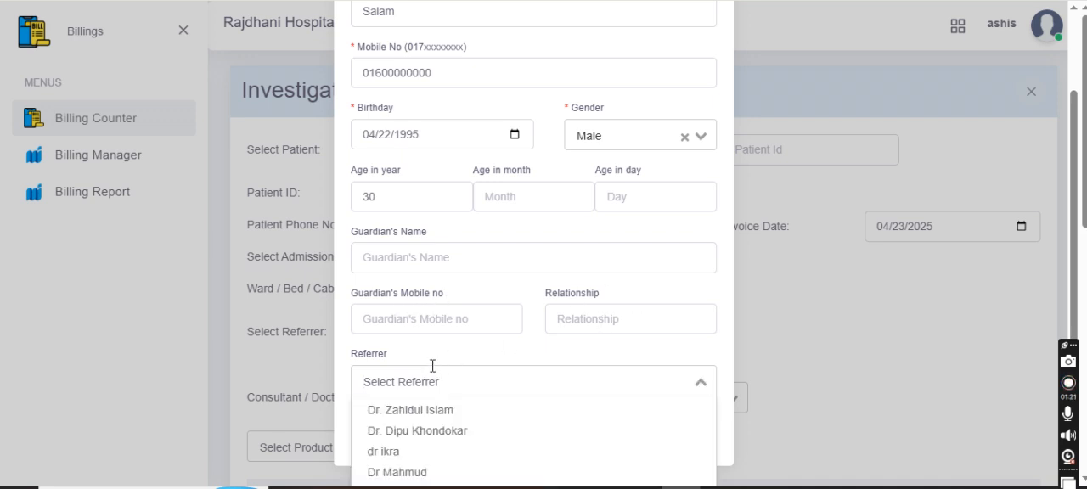
{"action": "scroll", "coordinate": [443, 316], "scroll_direction": "down", "scroll_amount": 1}
{"action": "scroll", "coordinate": [443, 316], "scroll_direction": "down", "scroll_amount": 1}
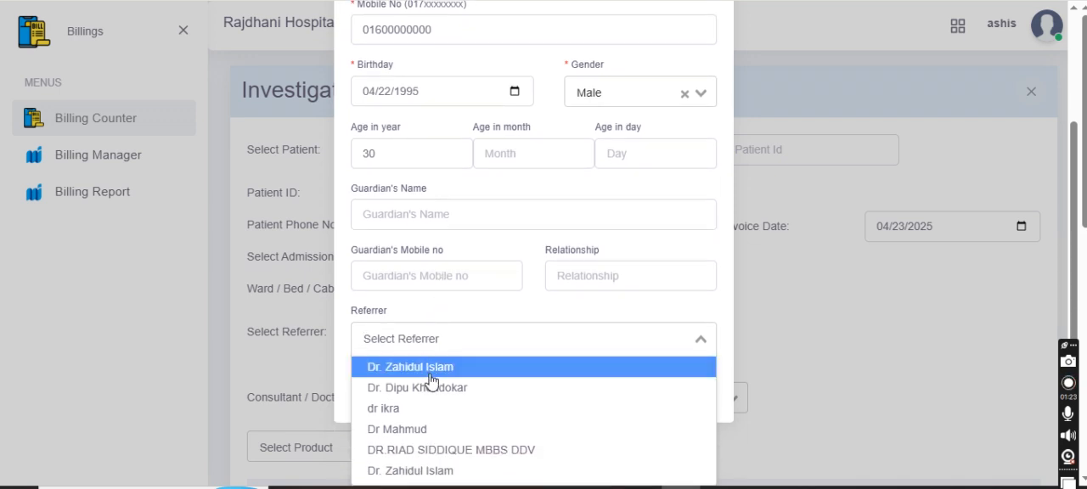
{"action": "left_click", "coordinate": [433, 373]}
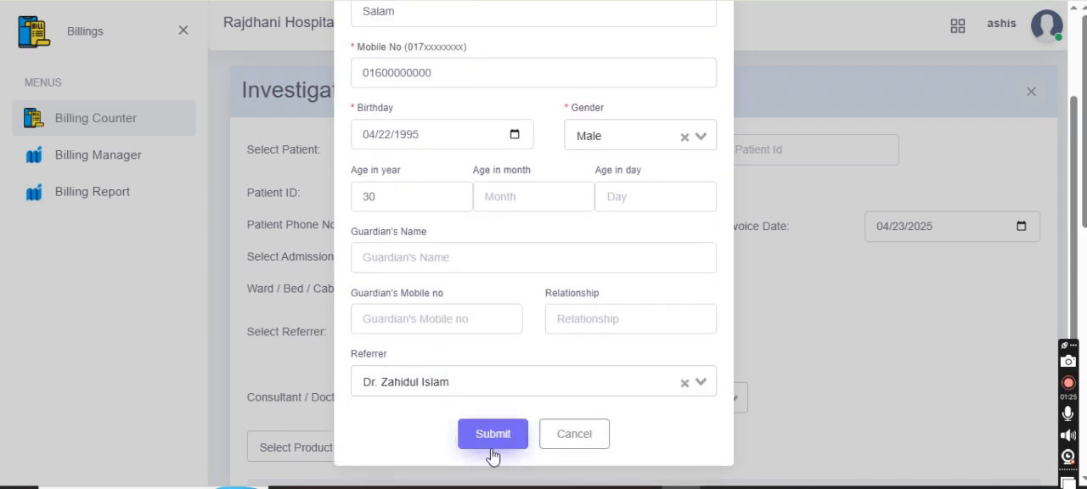
{"action": "left_click", "coordinate": [493, 434]}
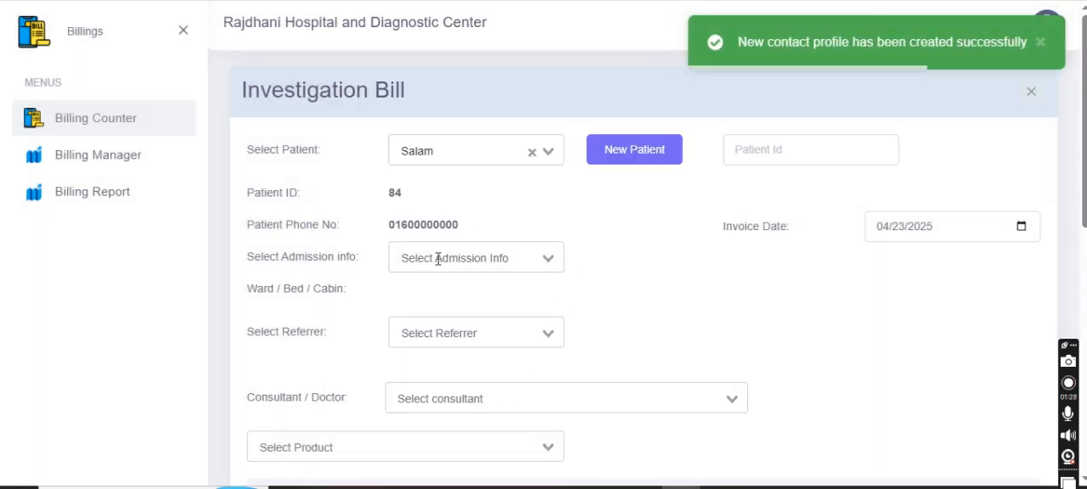
Set the investigation bill's referrer to Agent-0023.
{"action": "scroll", "coordinate": [550, 237], "scroll_direction": "down", "scroll_amount": 3}
{"action": "scroll", "coordinate": [550, 237], "scroll_direction": "up", "scroll_amount": 3}
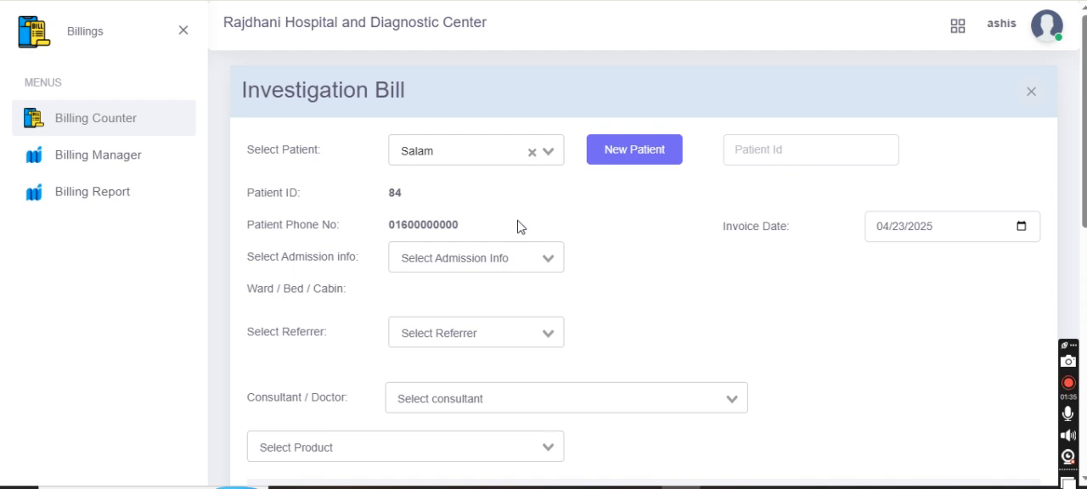
{"action": "scroll", "coordinate": [529, 210], "scroll_direction": "down", "scroll_amount": 3}
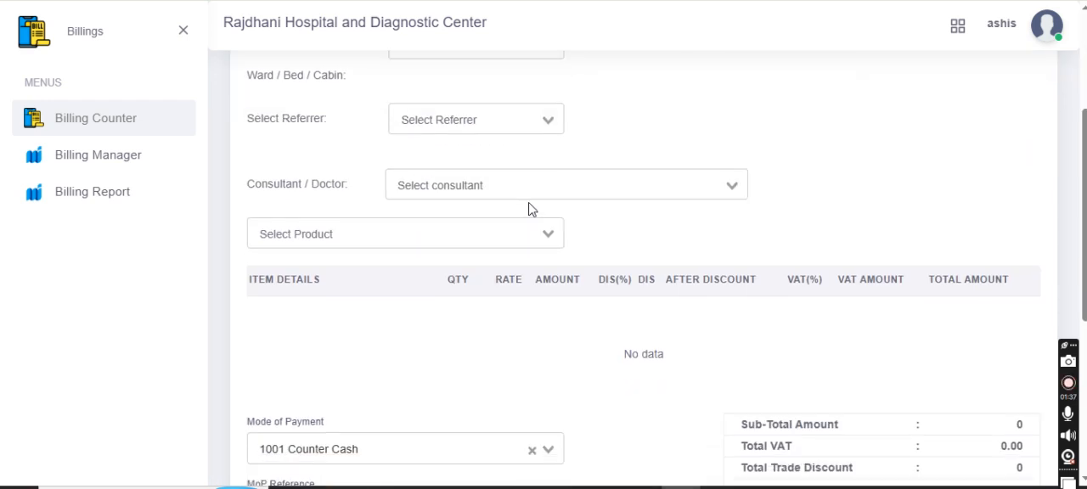
{"action": "scroll", "coordinate": [528, 209], "scroll_direction": "up", "scroll_amount": 3}
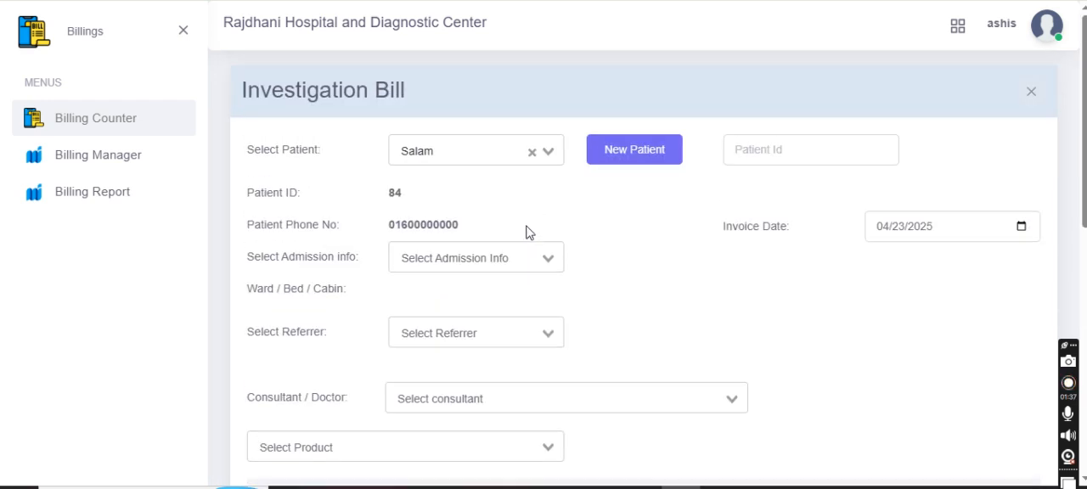
{"action": "left_click", "coordinate": [548, 333]}
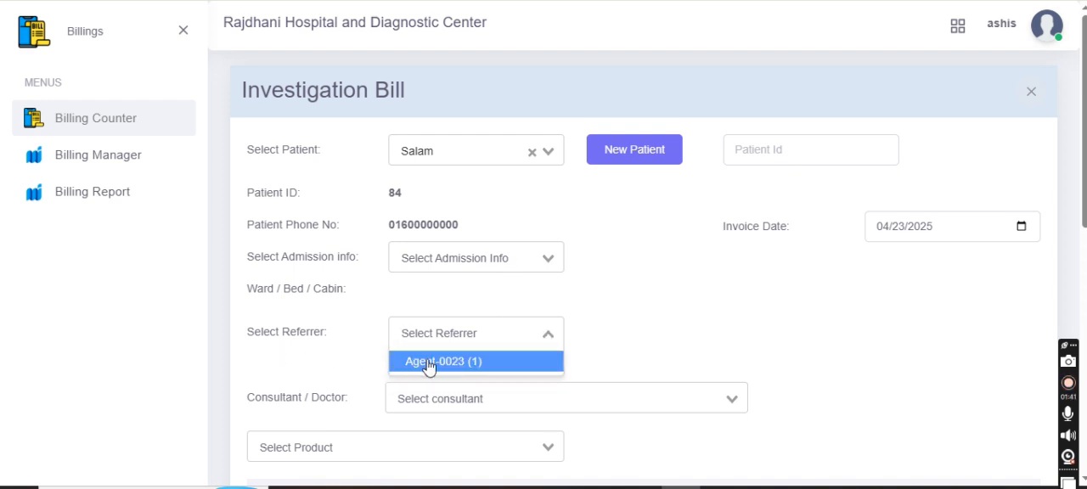
{"action": "left_click", "coordinate": [439, 363]}
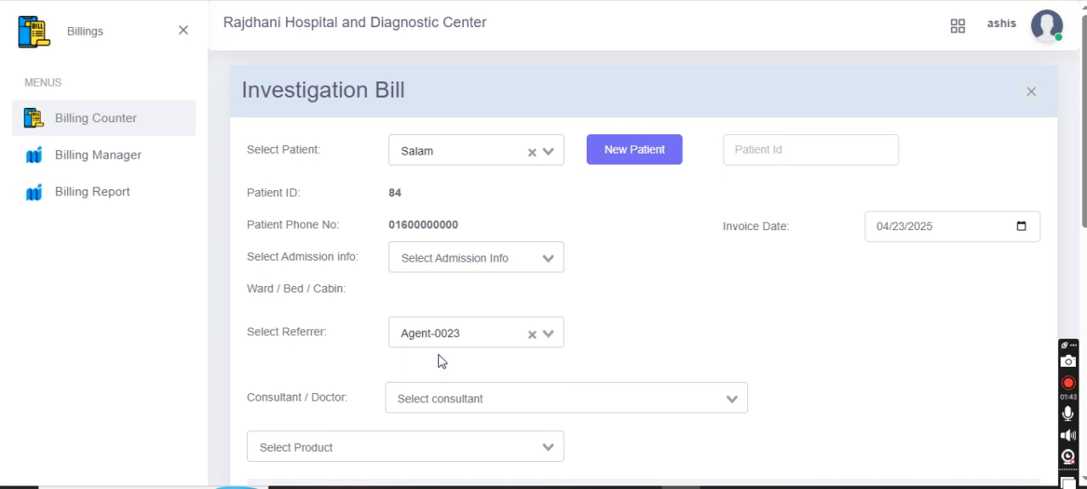
Choose the doctor with the FCPS (Medicine) qualification as the bill's consultant.
{"action": "left_click", "coordinate": [502, 400]}
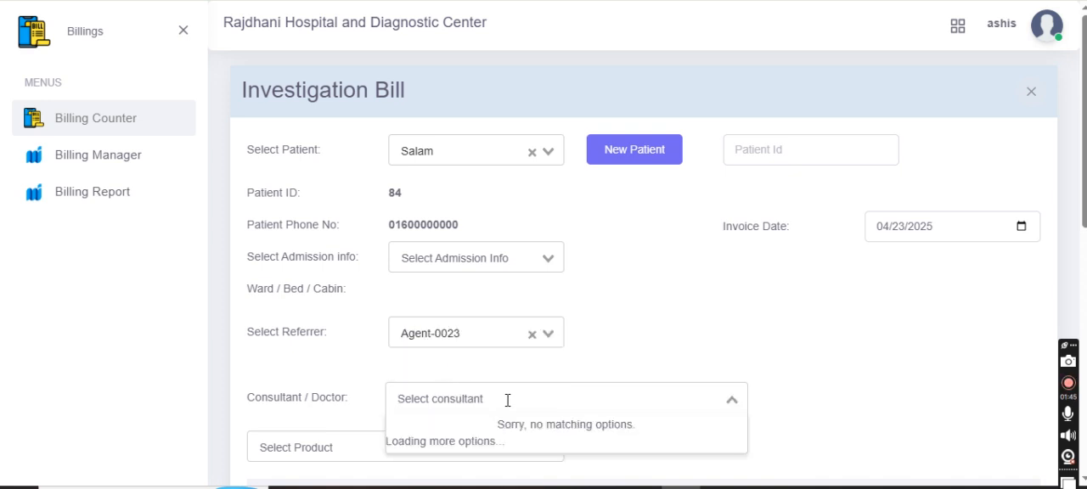
{"action": "scroll", "coordinate": [658, 302], "scroll_direction": "down", "scroll_amount": 3}
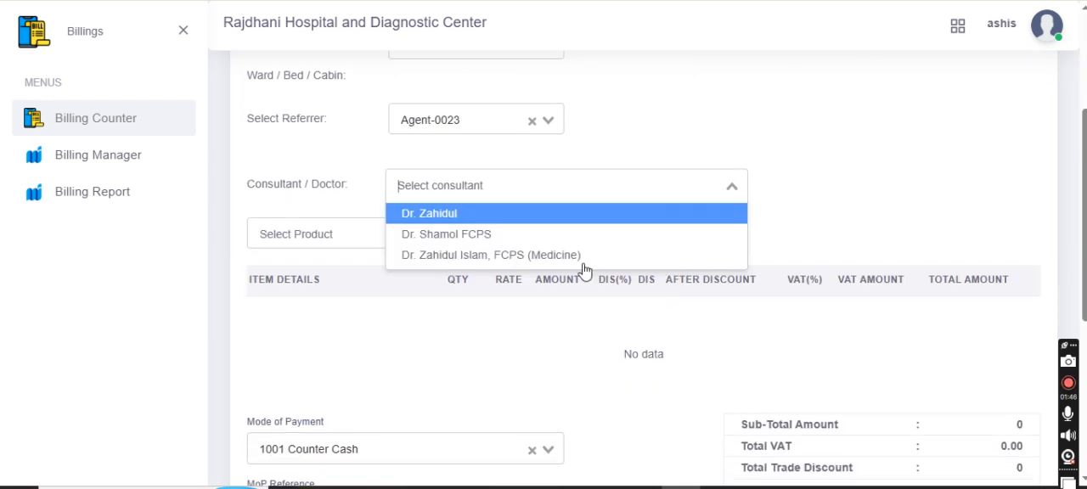
{"action": "left_click", "coordinate": [501, 260]}
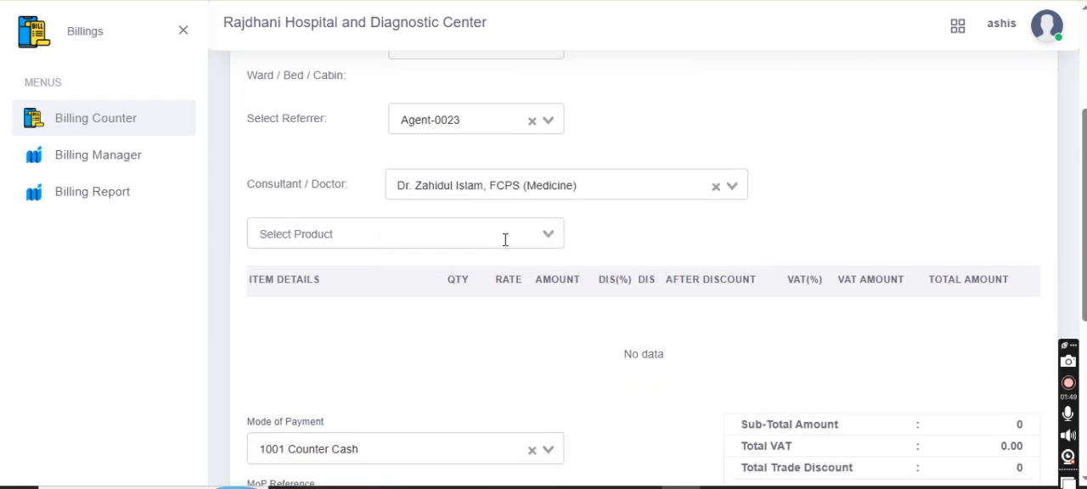
Add the tests CBC,ESR, CPBF and HB % to the bill's items.
{"action": "left_click", "coordinate": [549, 237]}
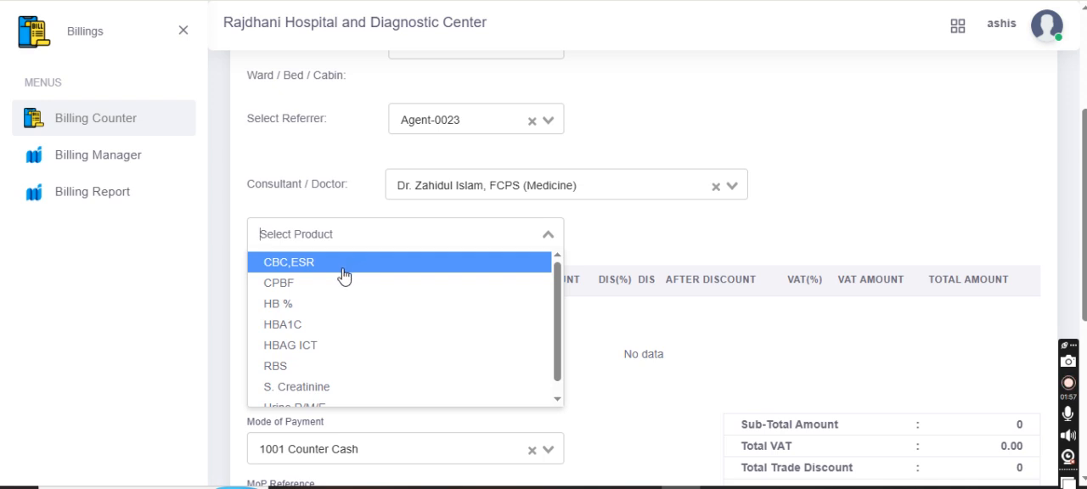
{"action": "left_click", "coordinate": [344, 277]}
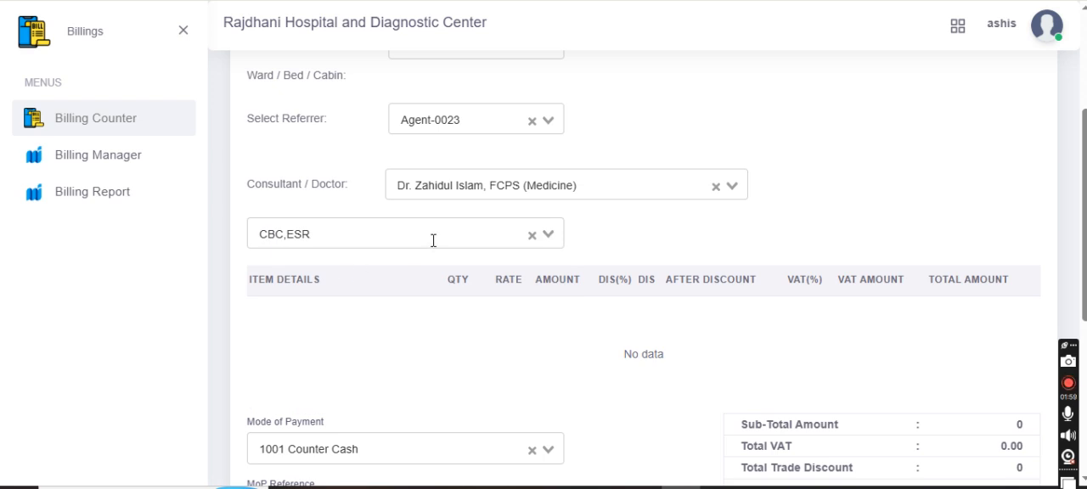
{"action": "left_click", "coordinate": [433, 240]}
{"action": "left_click", "coordinate": [359, 284]}
{"action": "left_click", "coordinate": [417, 235]}
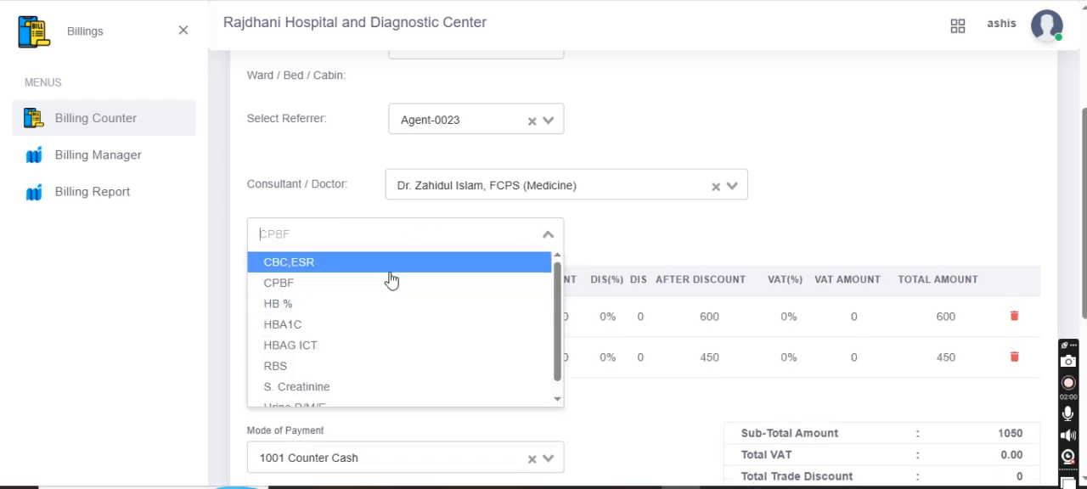
{"action": "left_click", "coordinate": [367, 305]}
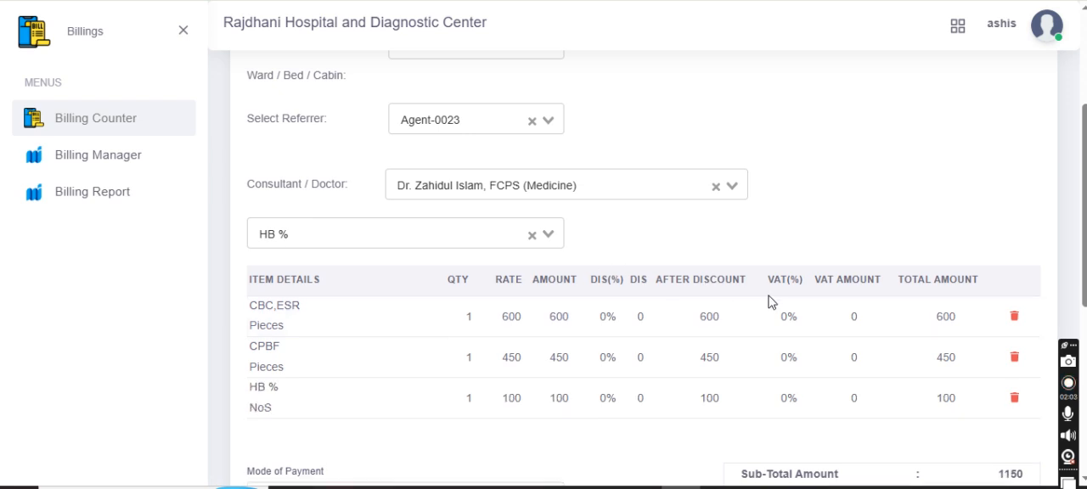
Try a 10% total discount on the bill and clear the percentage again.
{"action": "scroll", "coordinate": [768, 302], "scroll_direction": "down", "scroll_amount": 3}
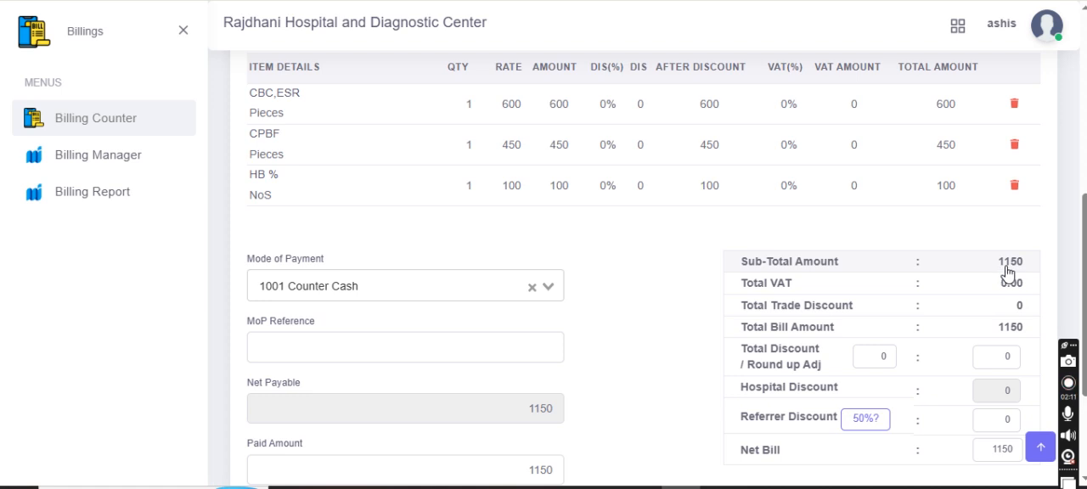
{"action": "scroll", "coordinate": [914, 266], "scroll_direction": "down", "scroll_amount": 1}
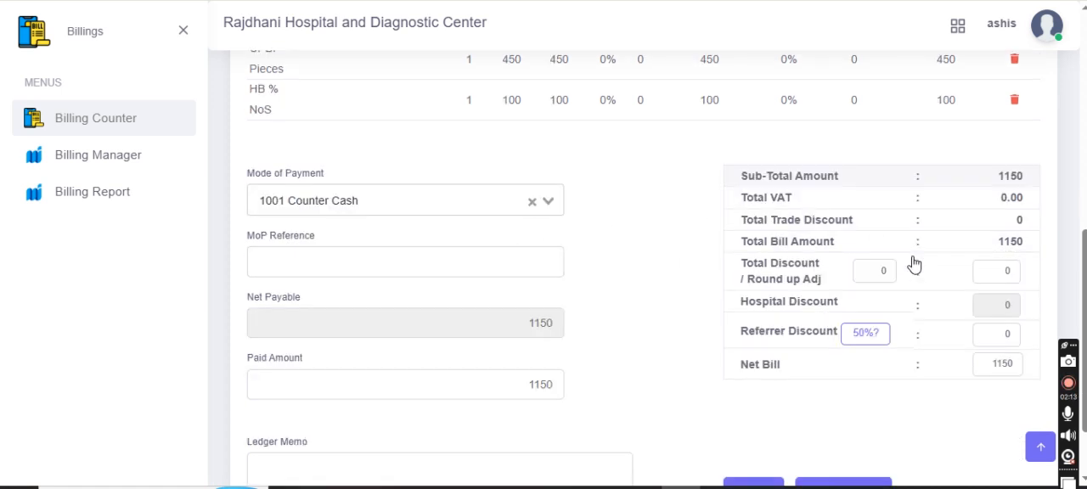
{"action": "scroll", "coordinate": [914, 266], "scroll_direction": "down", "scroll_amount": 1}
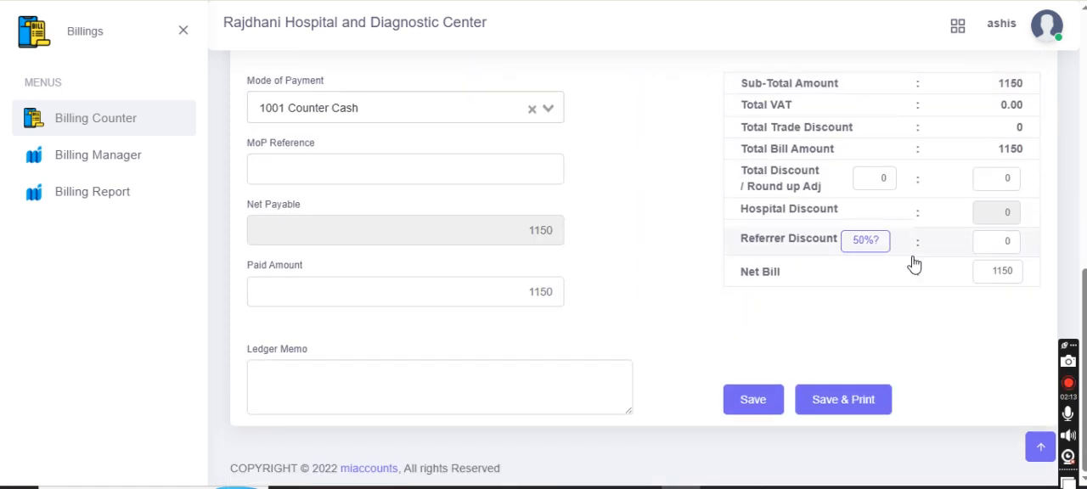
{"action": "left_click", "coordinate": [885, 178]}
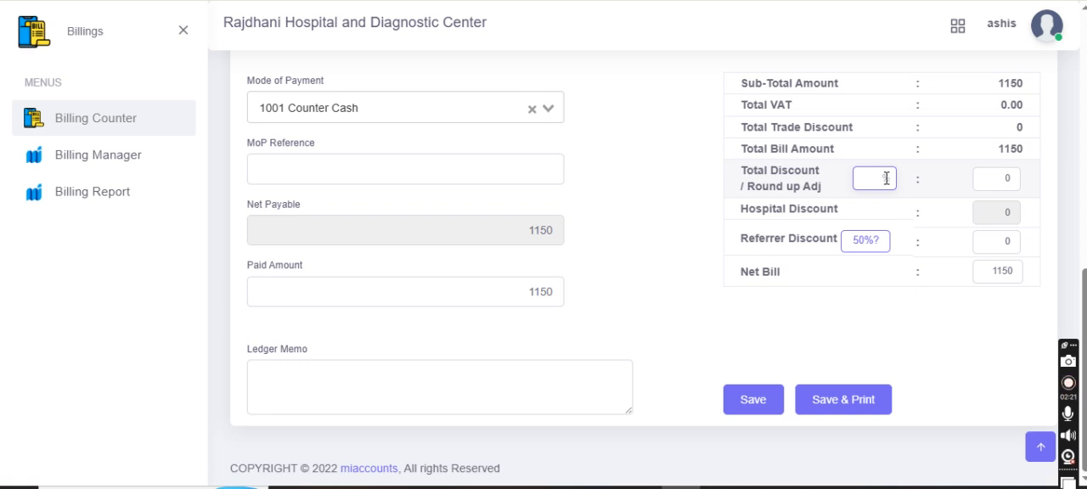
{"action": "type", "text": "10"}
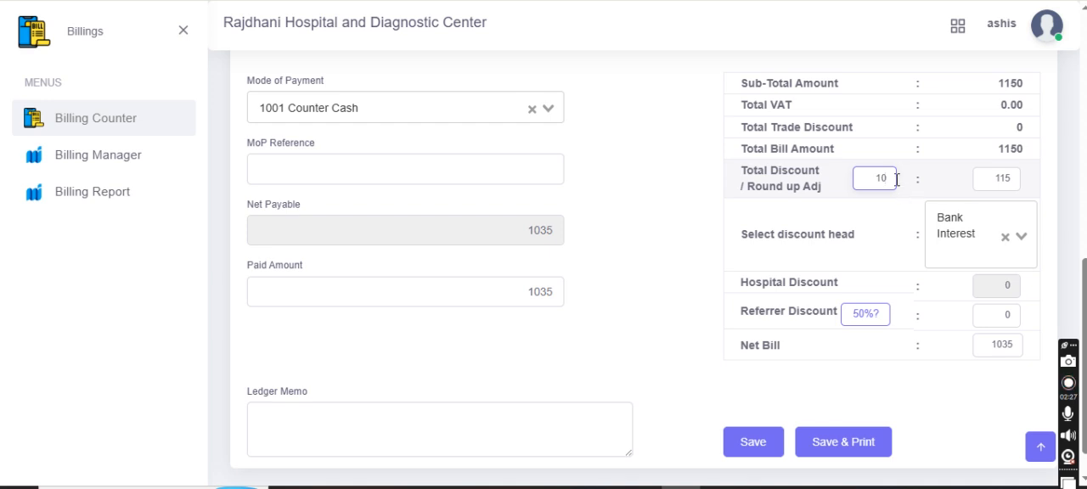
{"action": "key", "text": "BackSpace"}
{"action": "key", "text": "BackSpace"}
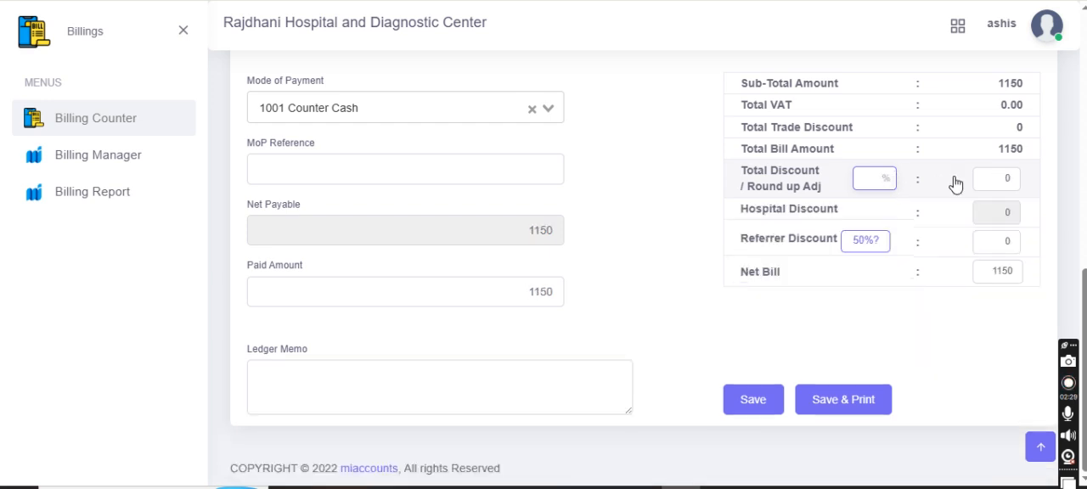
Set the bill's total discount amount to 50 and assign 50% of it as the referrer discount.
{"action": "left_click", "coordinate": [1006, 179]}
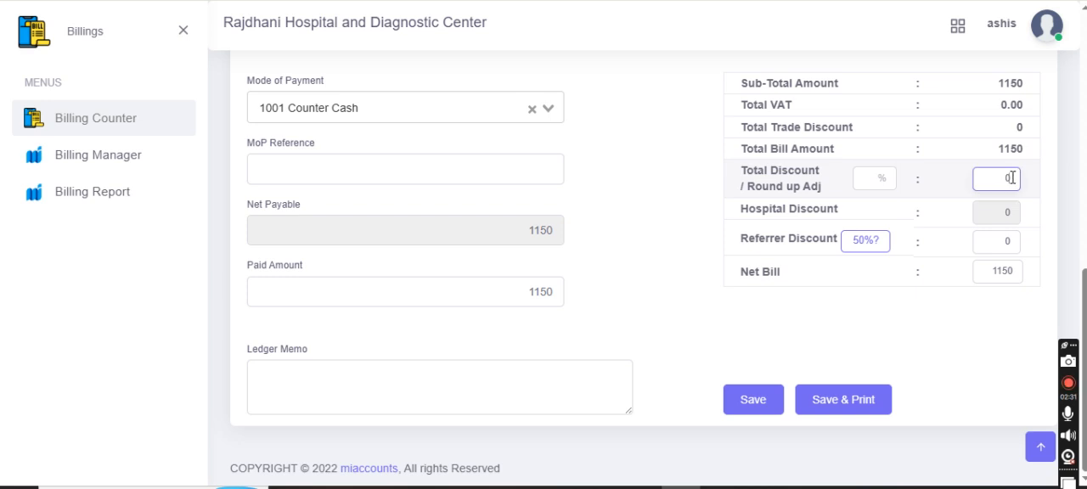
{"action": "key", "text": "BackSpace"}
{"action": "type", "text": "5"}
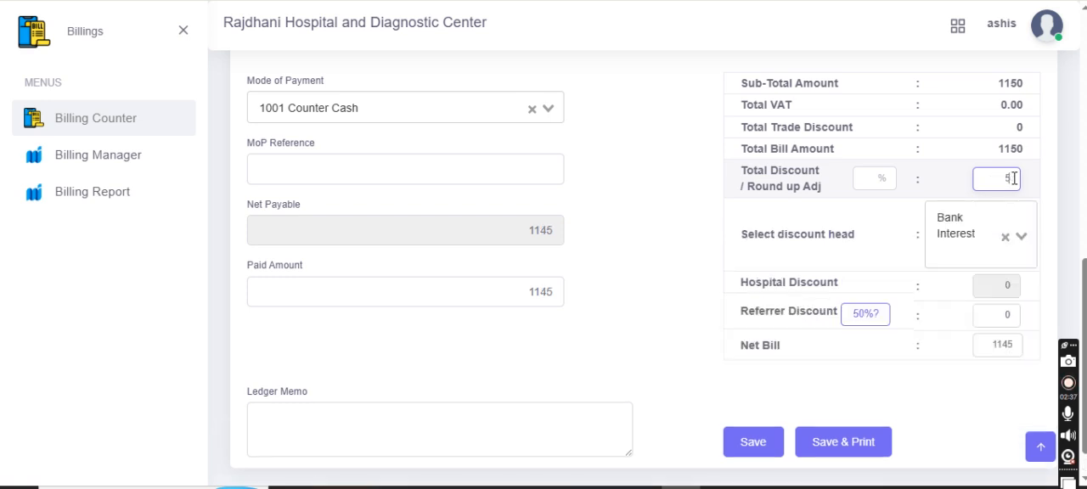
{"action": "type", "text": "0"}
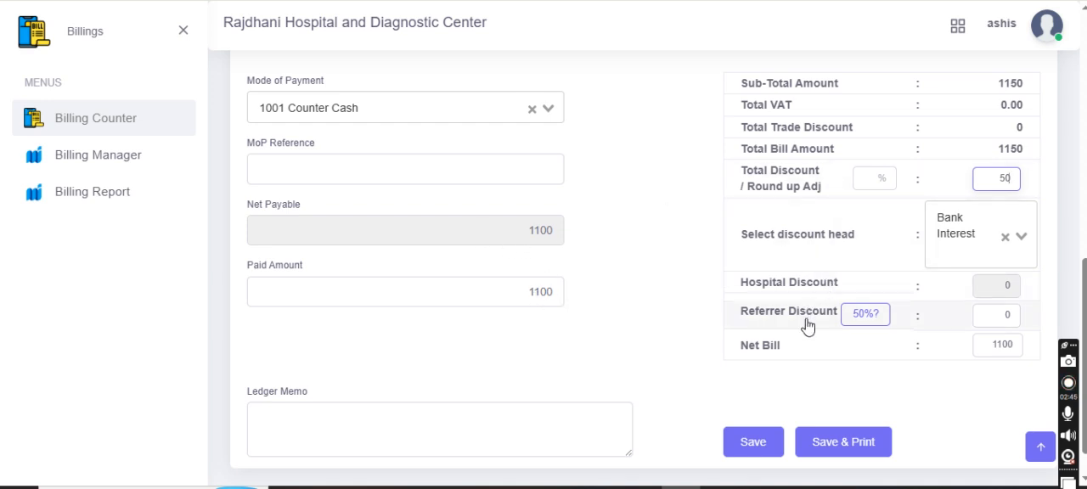
{"action": "left_click", "coordinate": [870, 320]}
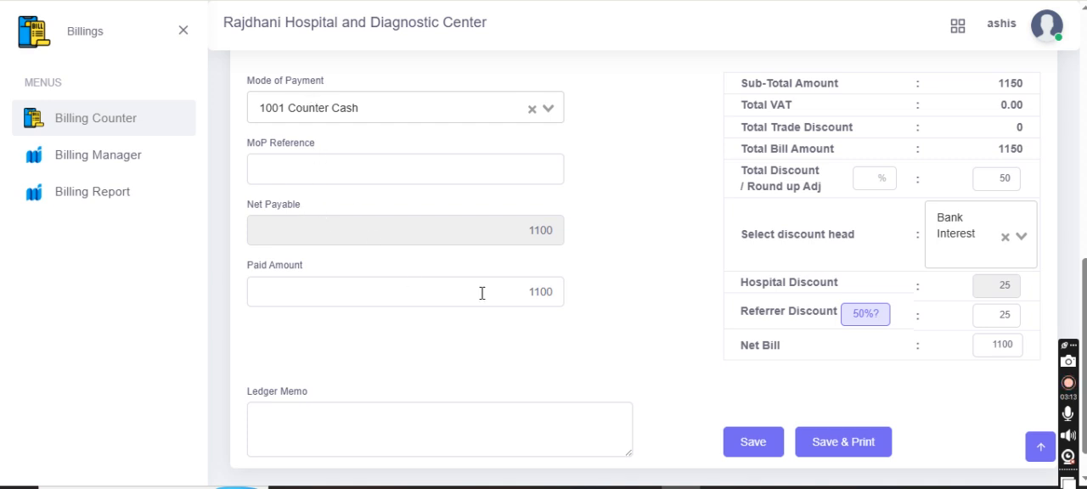
Choose 1001 Counter Cash as the mode of payment and set the paid amount to 700.
{"action": "left_click", "coordinate": [551, 104]}
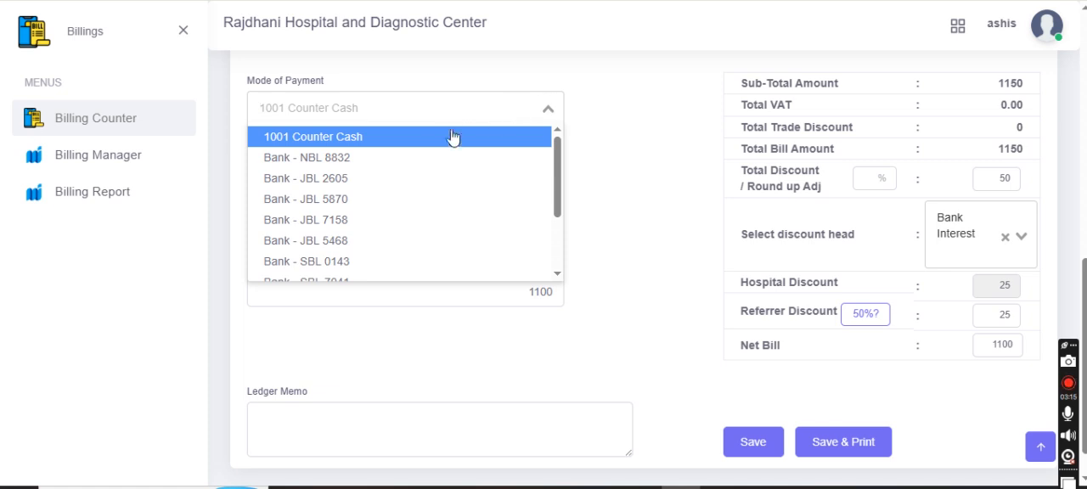
{"action": "left_click", "coordinate": [414, 139]}
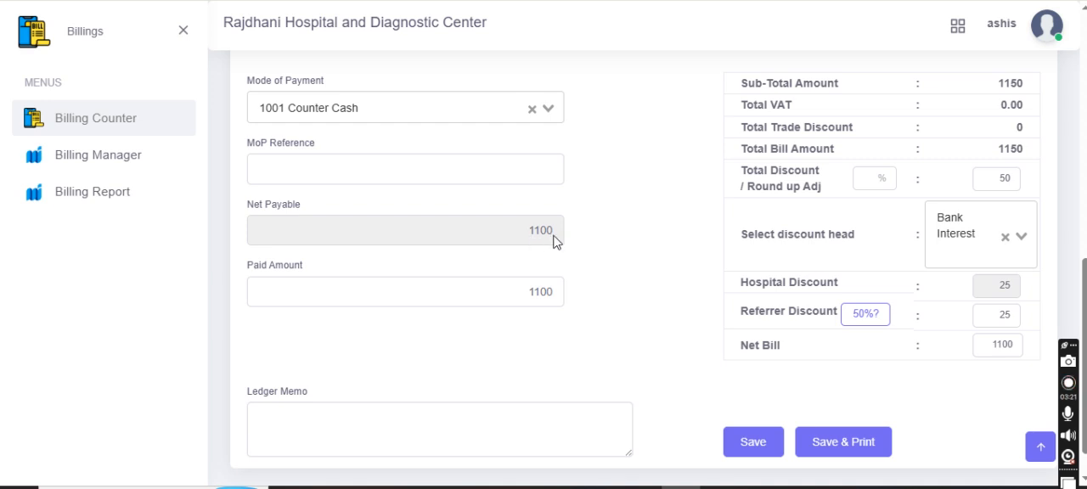
{"action": "left_click_drag", "start_coordinate": [553, 294], "coordinate": [521, 299]}
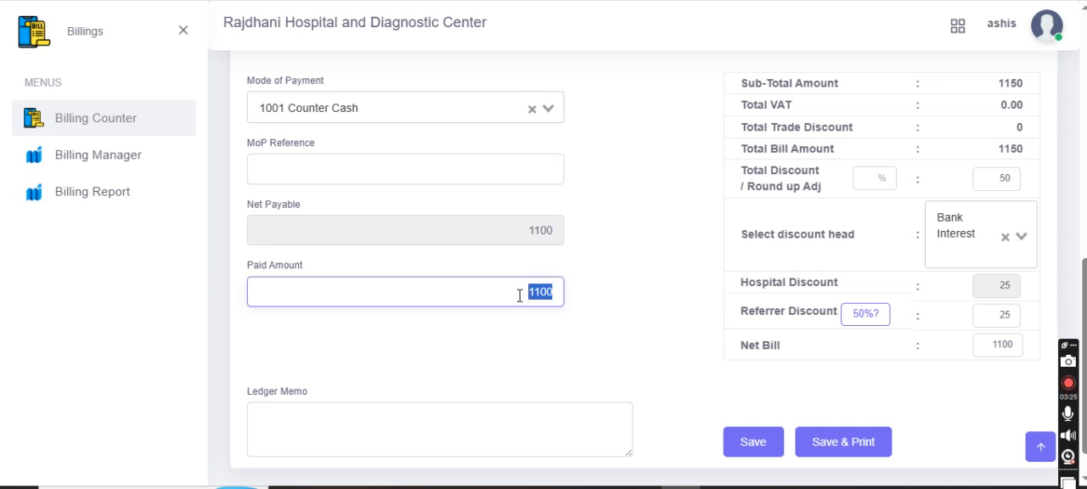
{"action": "key", "text": "BackSpace"}
Check the bill's items and totals, and save and print the investigation bill.
{"action": "scroll", "coordinate": [486, 384], "scroll_direction": "down", "scroll_amount": 1}
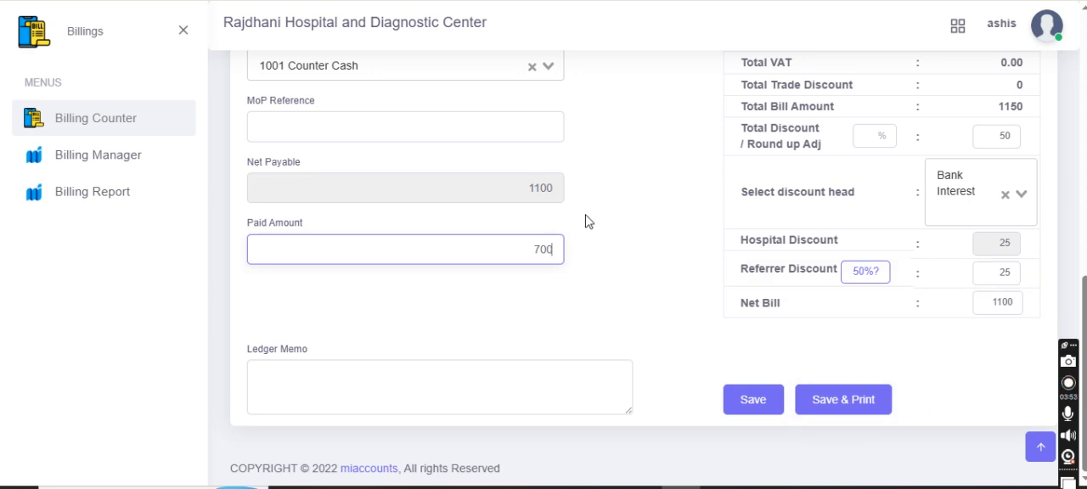
{"action": "scroll", "coordinate": [574, 208], "scroll_direction": "up", "scroll_amount": 3}
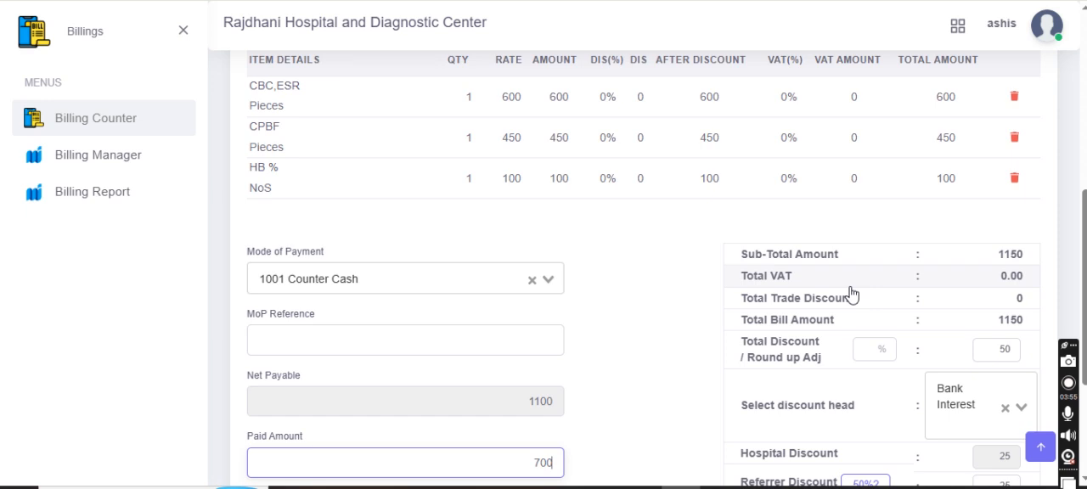
{"action": "scroll", "coordinate": [850, 297], "scroll_direction": "down", "scroll_amount": 3}
{"action": "left_click", "coordinate": [840, 416]}
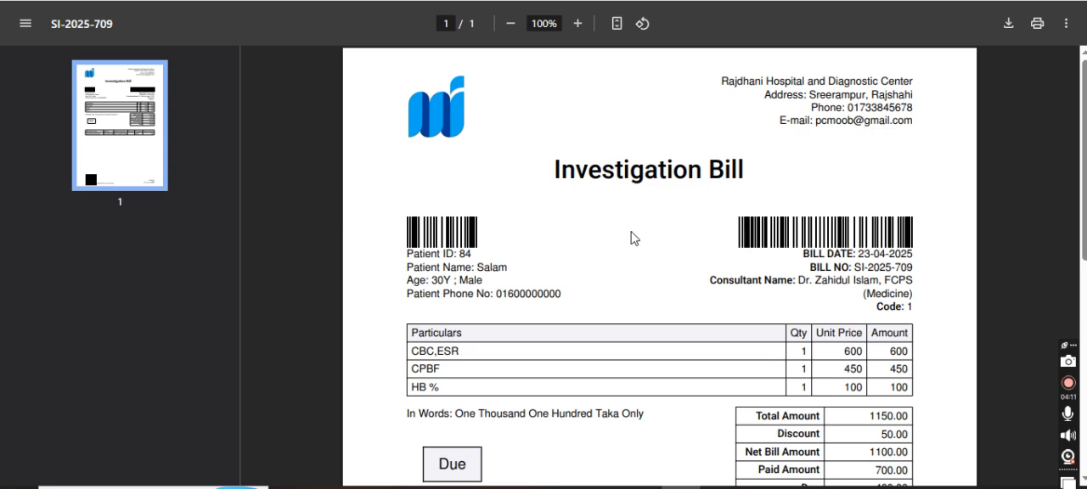
Examine the printed investigation bill's patient details, tests, discount, paid and due amounts, receipt entry and QR code.
{"action": "scroll", "coordinate": [622, 244], "scroll_direction": "down", "scroll_amount": 3}
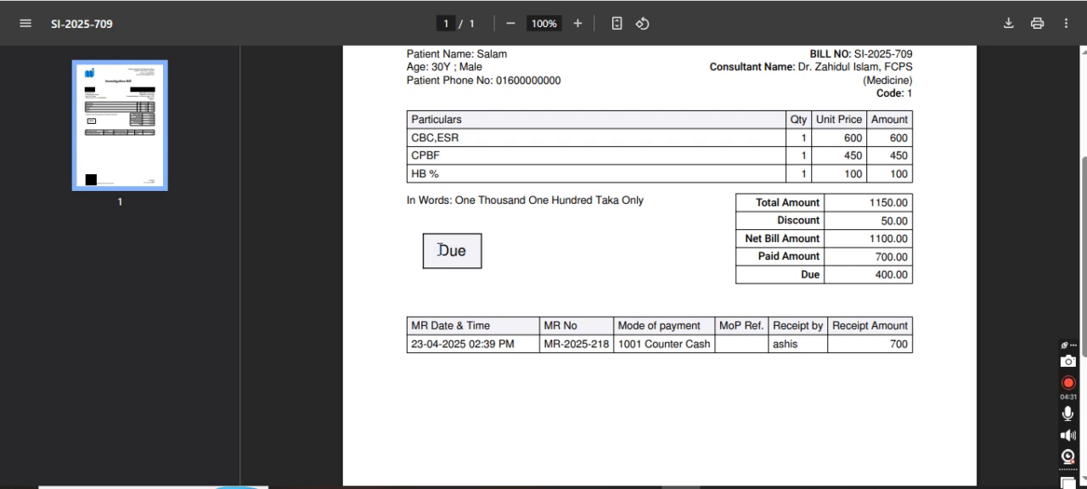
{"action": "scroll", "coordinate": [695, 321], "scroll_direction": "down", "scroll_amount": 1}
{"action": "scroll", "coordinate": [697, 325], "scroll_direction": "down", "scroll_amount": 5}
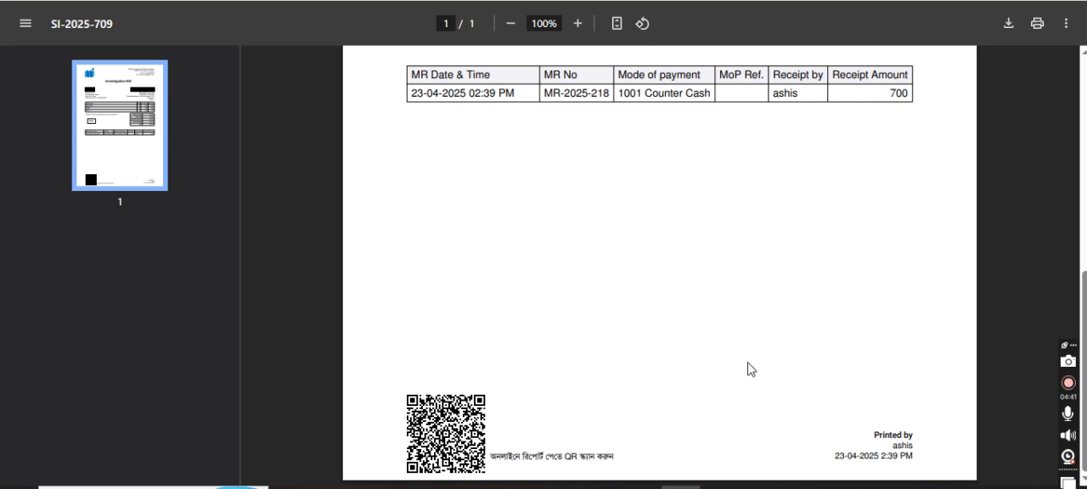
{"action": "scroll", "coordinate": [753, 368], "scroll_direction": "up", "scroll_amount": 3}
{"action": "scroll", "coordinate": [754, 369], "scroll_direction": "down", "scroll_amount": 3}
{"action": "scroll", "coordinate": [653, 303], "scroll_direction": "up", "scroll_amount": 6}
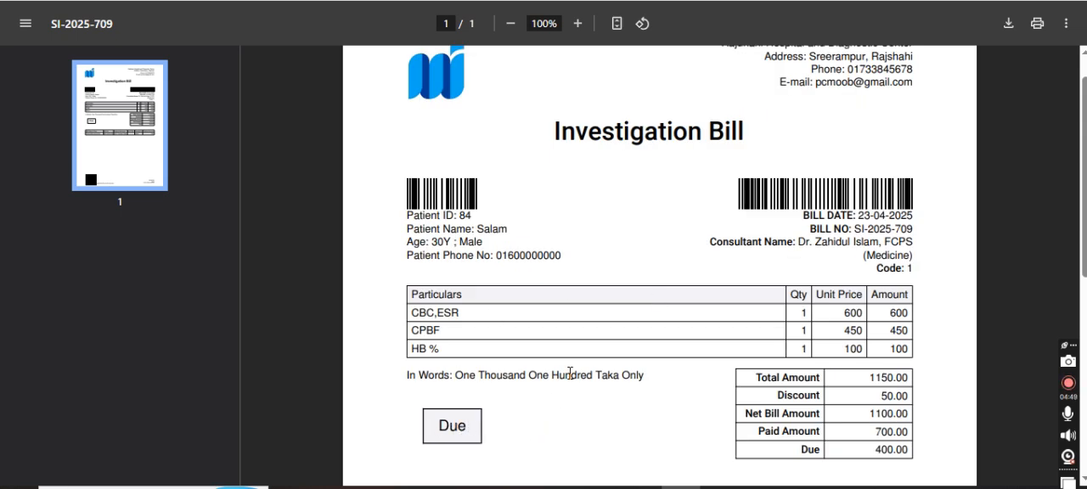
{"action": "scroll", "coordinate": [571, 371], "scroll_direction": "down", "scroll_amount": 5}
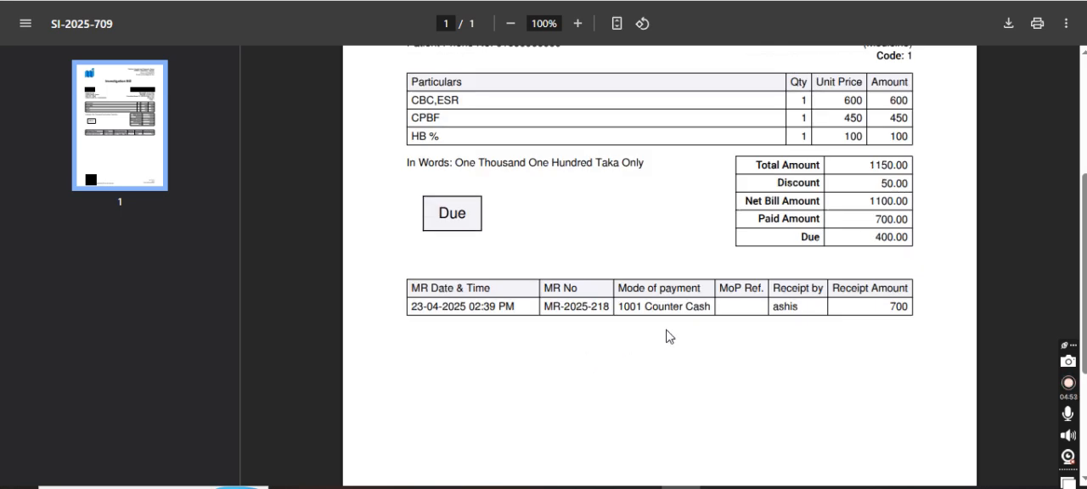
{"action": "scroll", "coordinate": [666, 337], "scroll_direction": "up", "scroll_amount": 5}
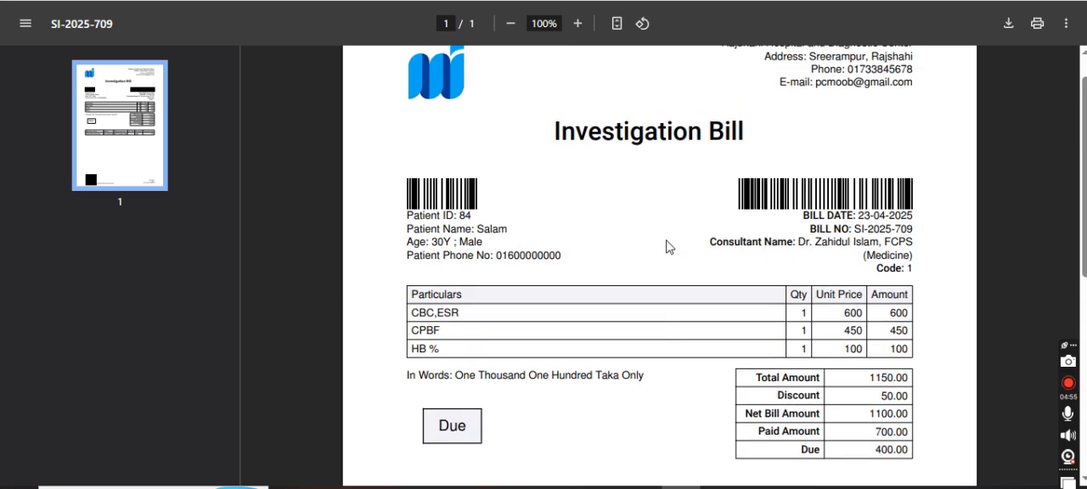